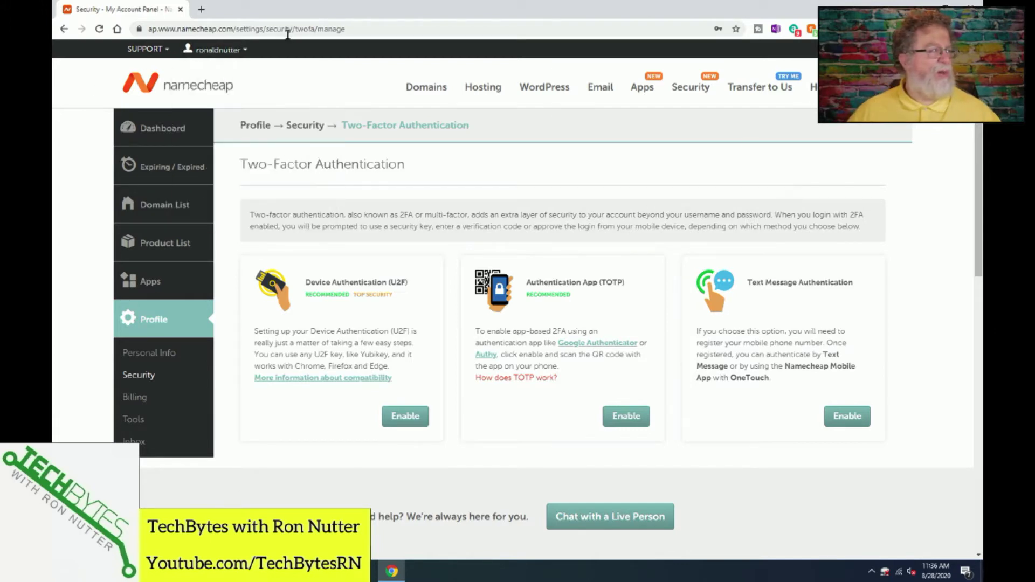
Start enabling Text Message Authentication and enter the contact's name in the Contact Name field.
{"action": "left_click", "coordinate": [241, 54]}
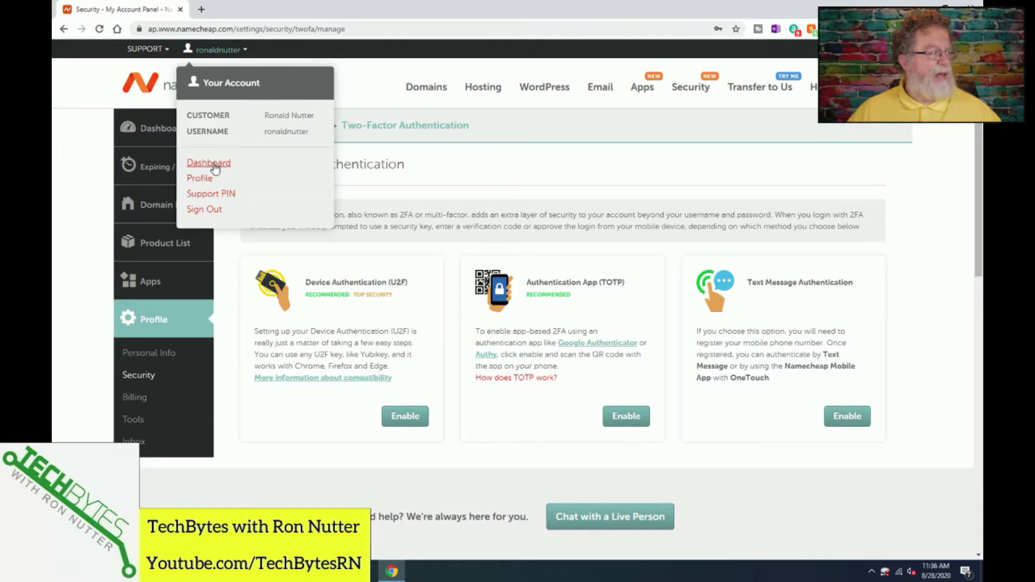
{"action": "left_click", "coordinate": [227, 344]}
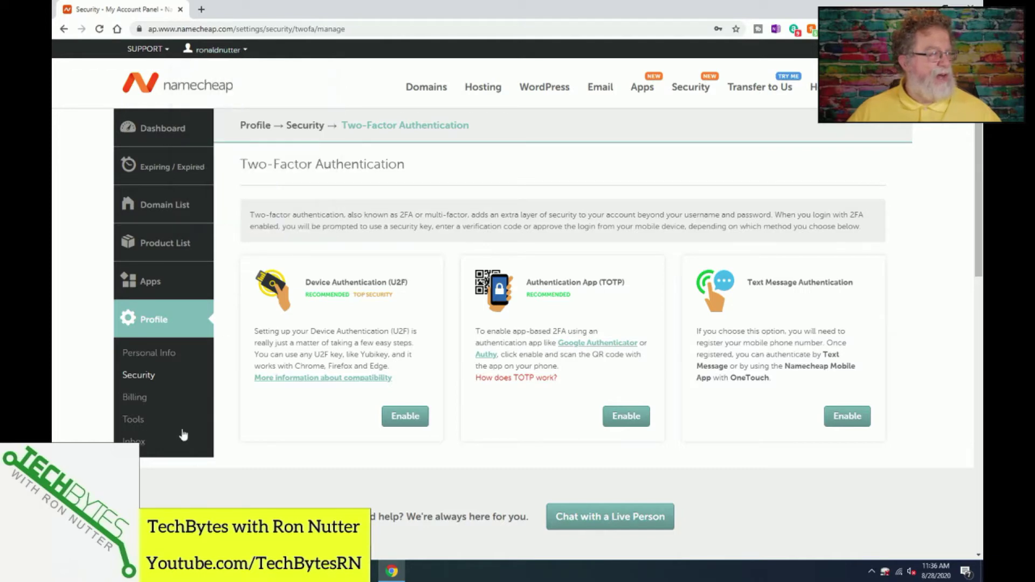
{"action": "left_click", "coordinate": [846, 417]}
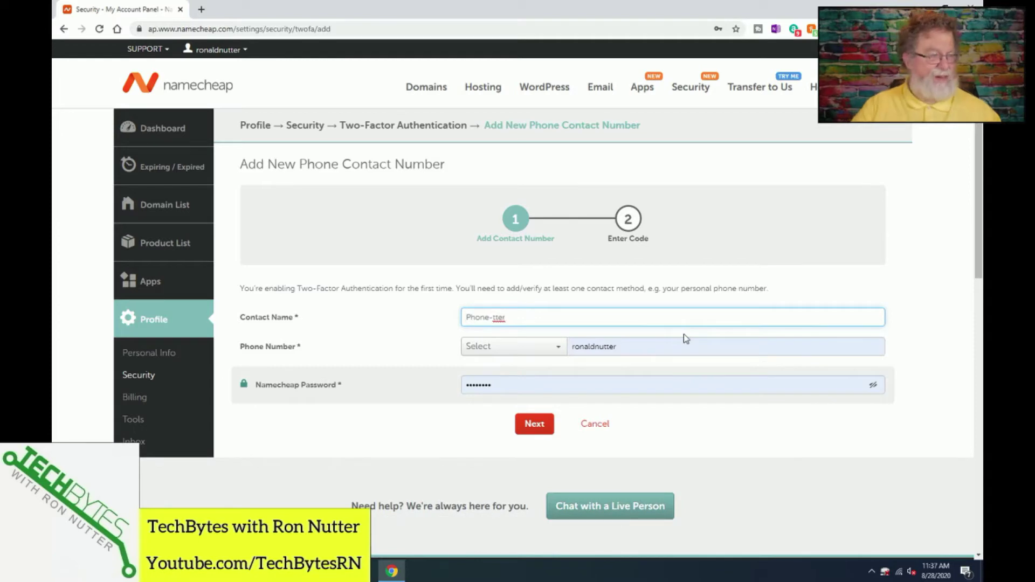
{"action": "key", "text": "BackSpace"}
{"action": "key", "text": "BackSpace"}
{"action": "key", "text": "BackSpace"}
{"action": "key", "text": "BackSpace"}
{"action": "key", "text": "BackSpace"}
{"action": "key", "text": "BackSpace"}
{"action": "key", "text": "BackSpace"}
{"action": "key", "text": "BackSpace"}
{"action": "key", "text": "BackSpace"}
{"action": "key", "text": "BackSpace"}
{"action": "key", "text": "BackSpace"}
{"action": "key", "text": "BackSpace"}
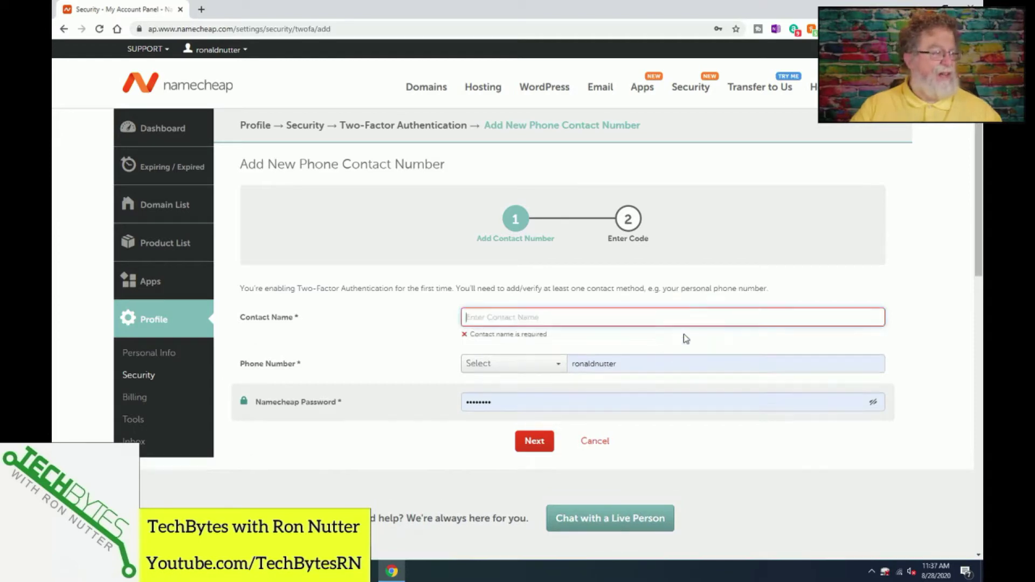
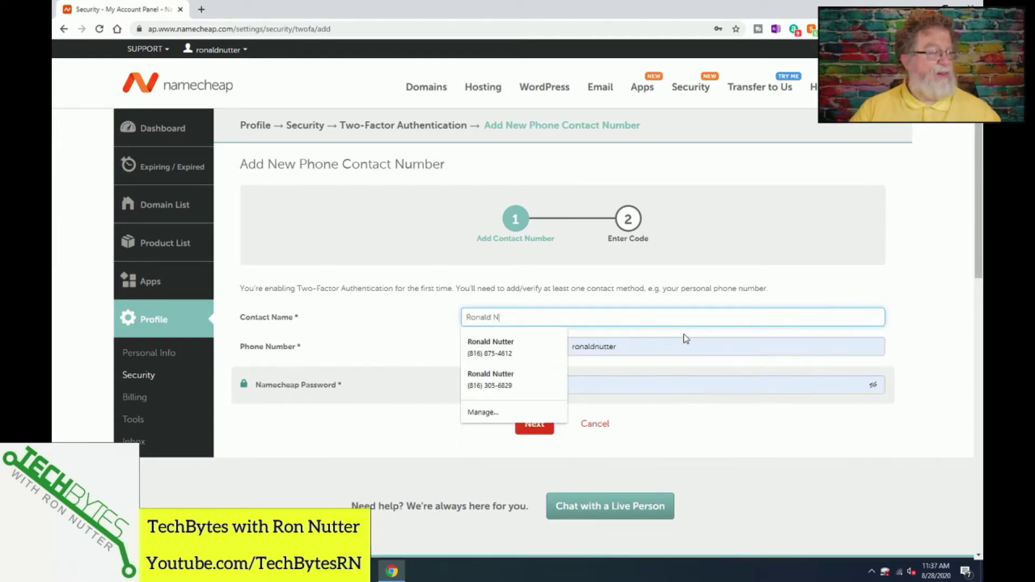
{"action": "key", "text": "Down"}
{"action": "key", "text": "Return"}
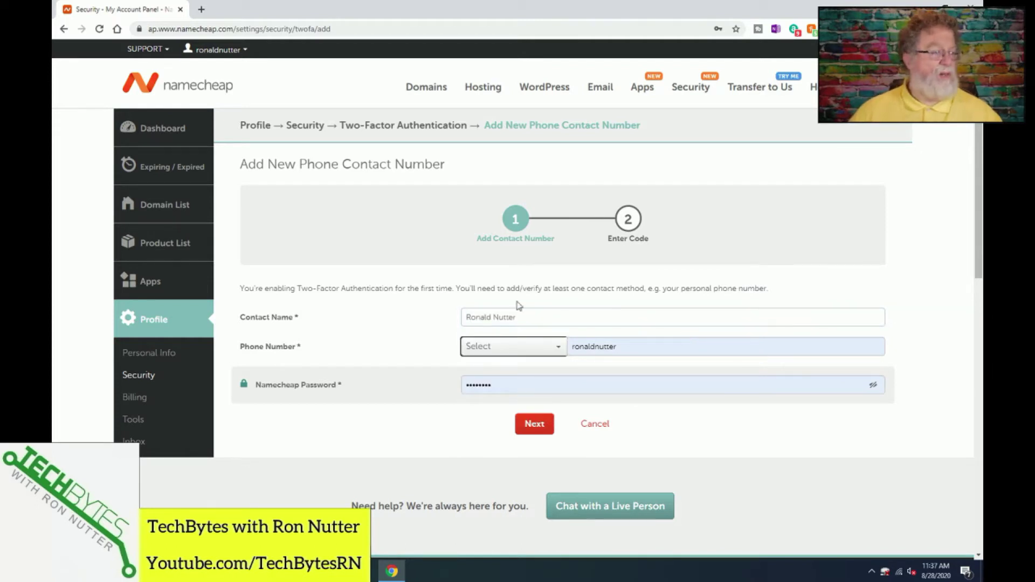
Choose country code +1, enter the phone number, and type the account password.
{"action": "left_click", "coordinate": [538, 350]}
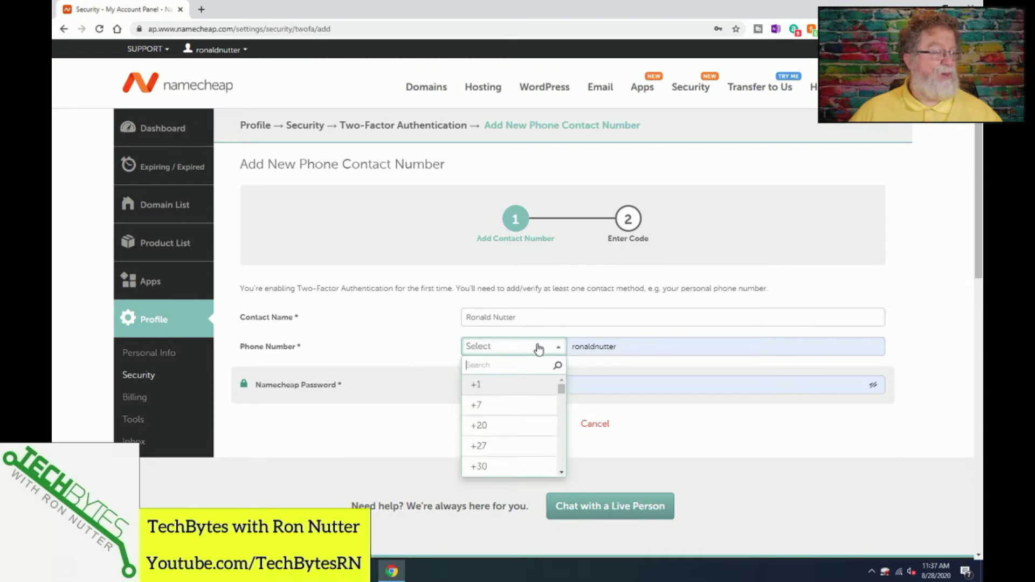
{"action": "left_click", "coordinate": [497, 386]}
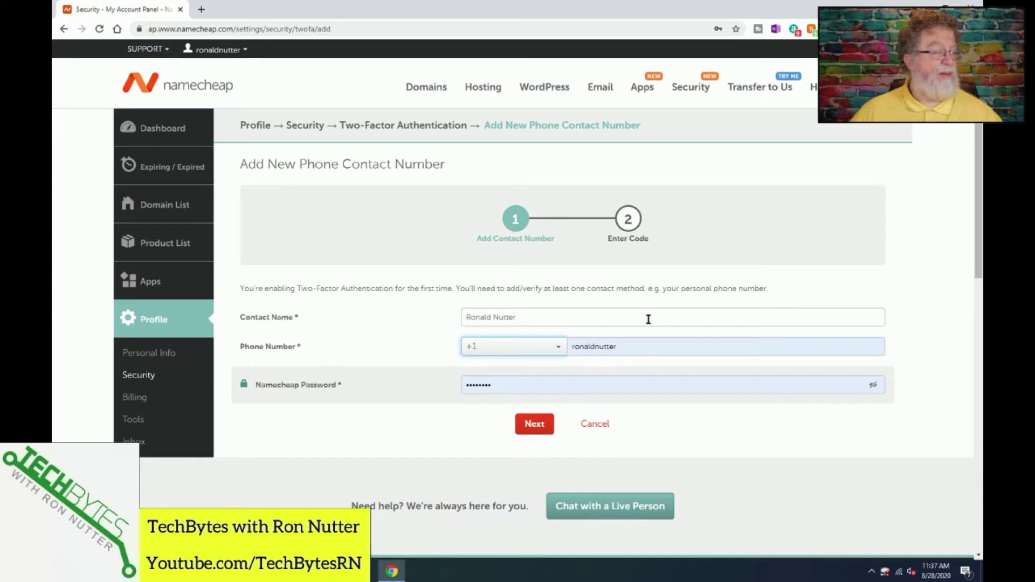
{"action": "double_click", "coordinate": [640, 348]}
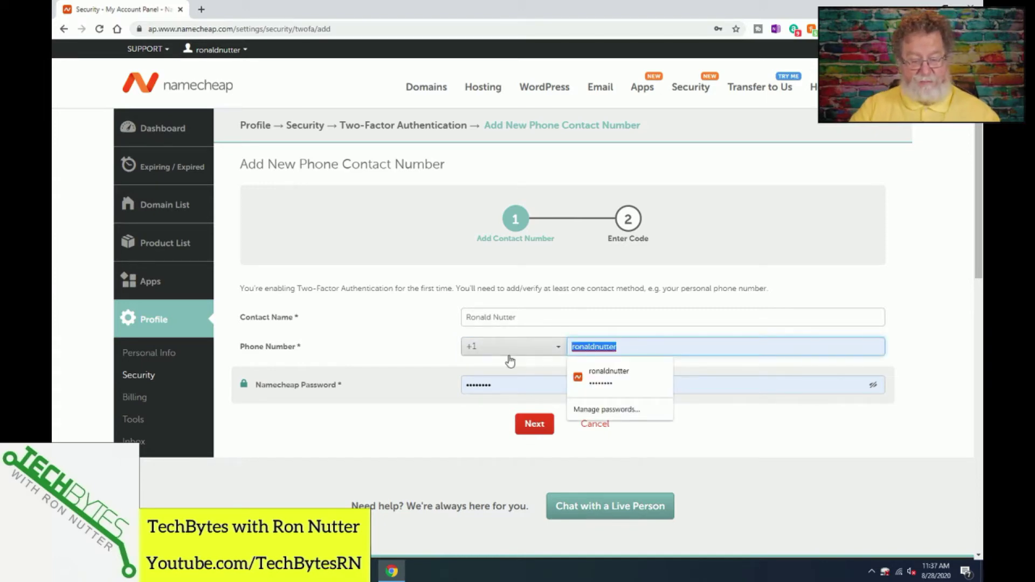
{"action": "type", "text": "91"}
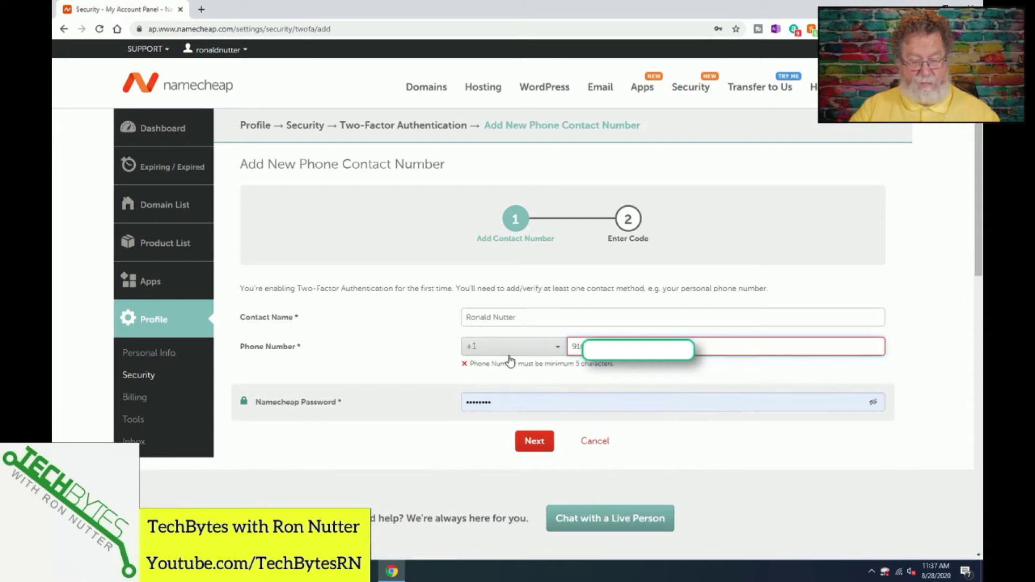
{"action": "key", "text": "BackSpace"}
{"action": "key", "text": "BackSpace"}
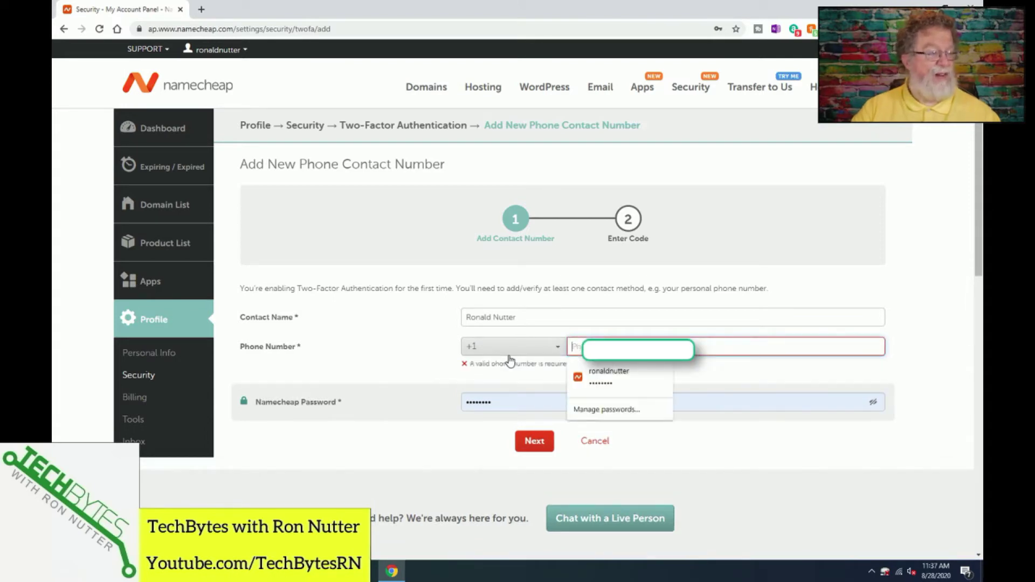
{"action": "type", "text": "81"}
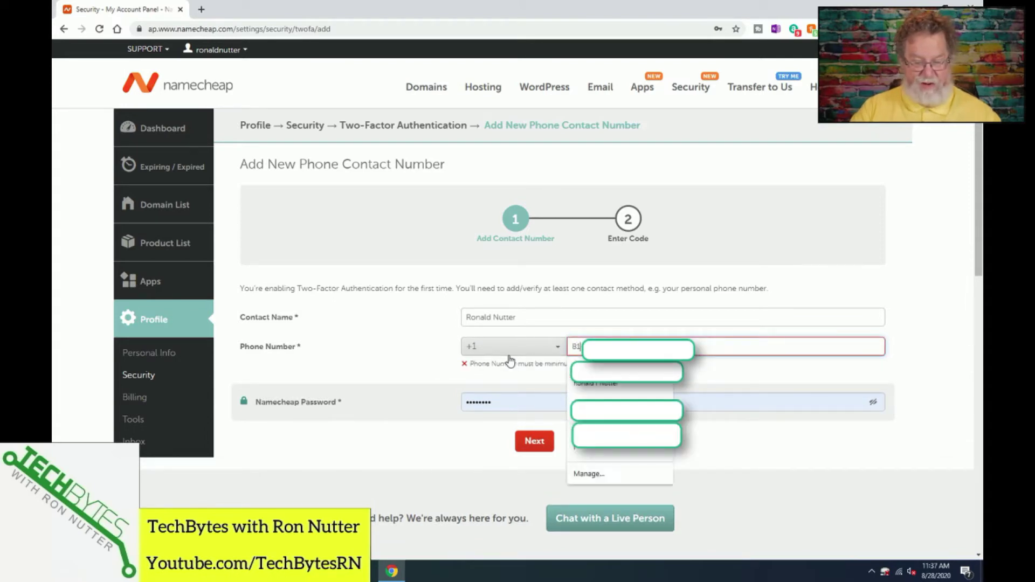
{"action": "type", "text": "6"}
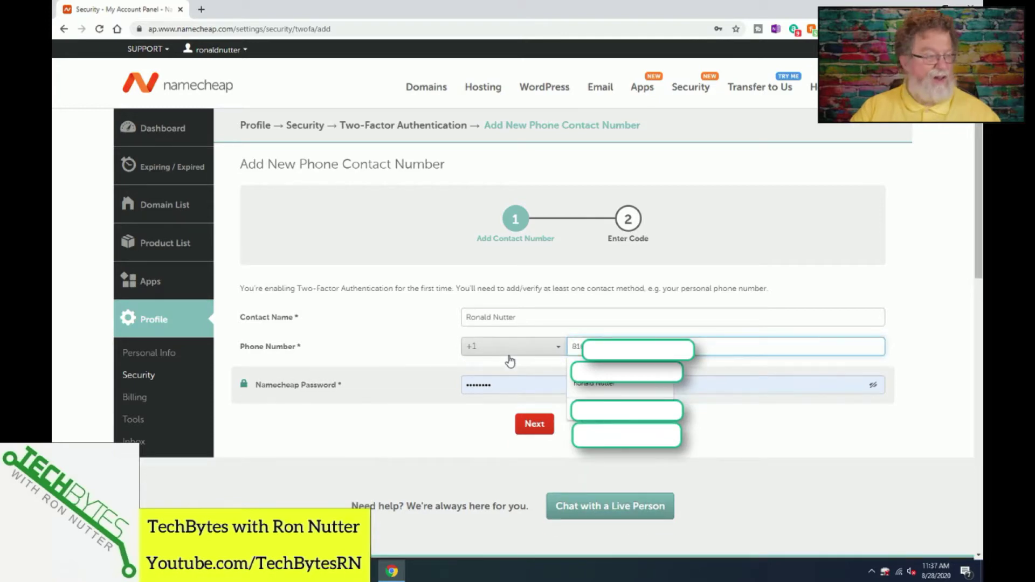
{"action": "key", "text": "Tab"}
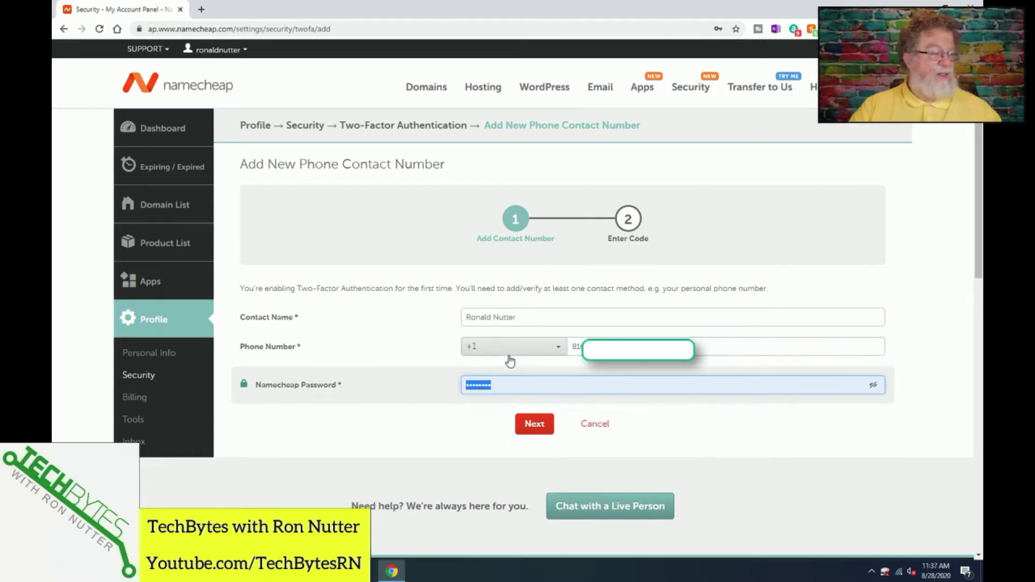
{"action": "type", "text": "a"}
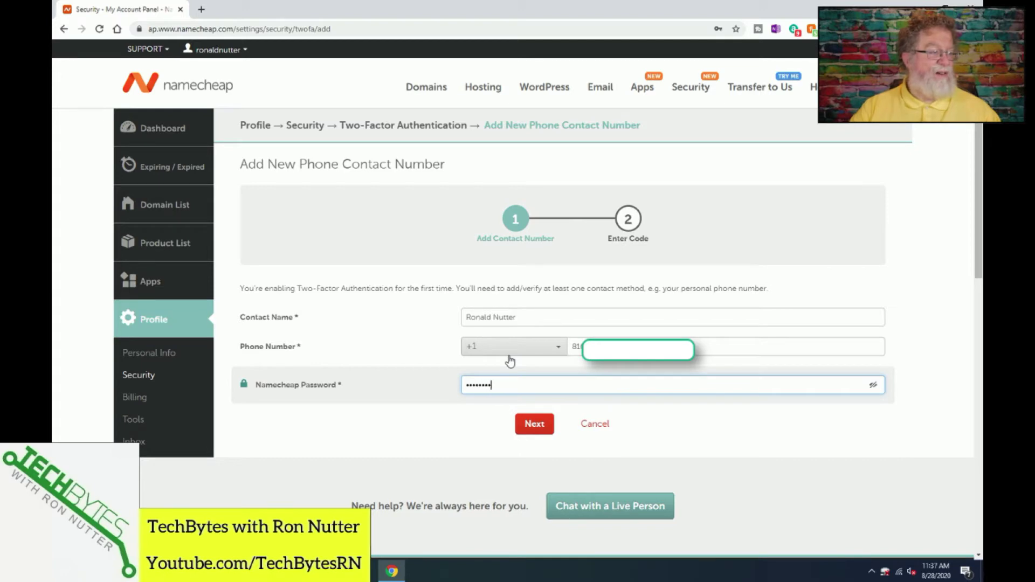
Verify the phone with the texted code, decline Chrome's password save, and save the changes.
{"action": "left_click", "coordinate": [545, 435]}
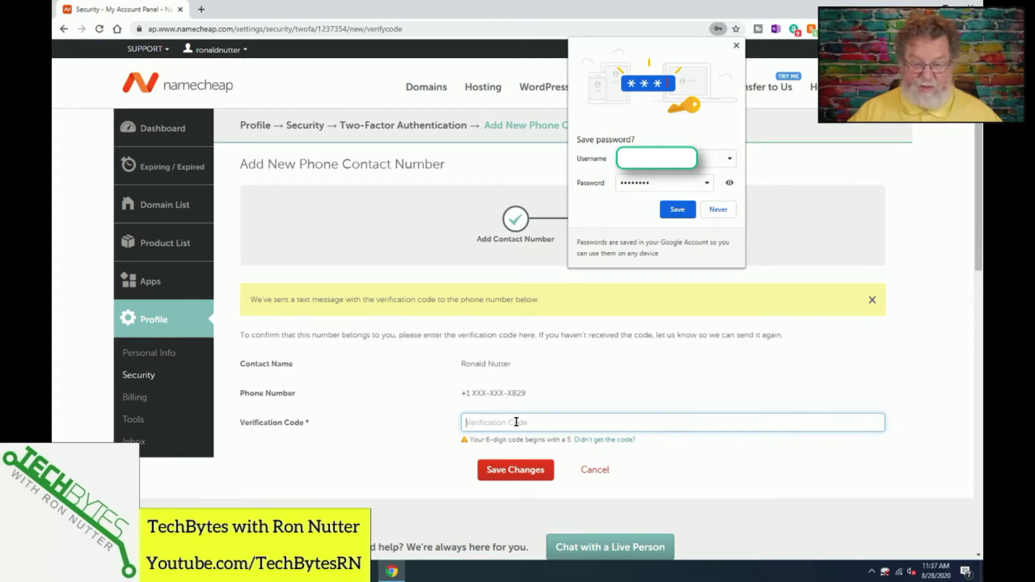
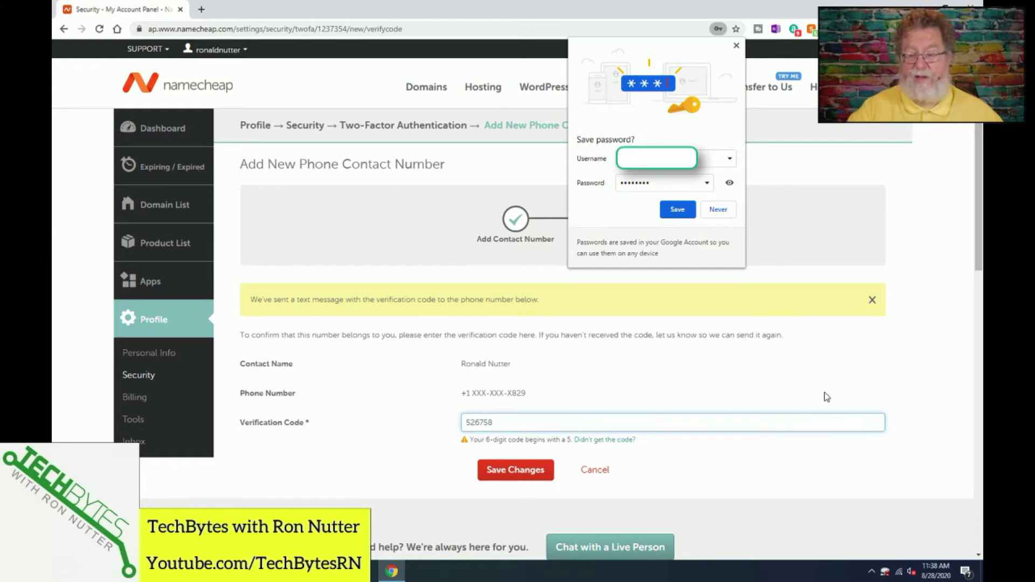
{"action": "left_click", "coordinate": [725, 214]}
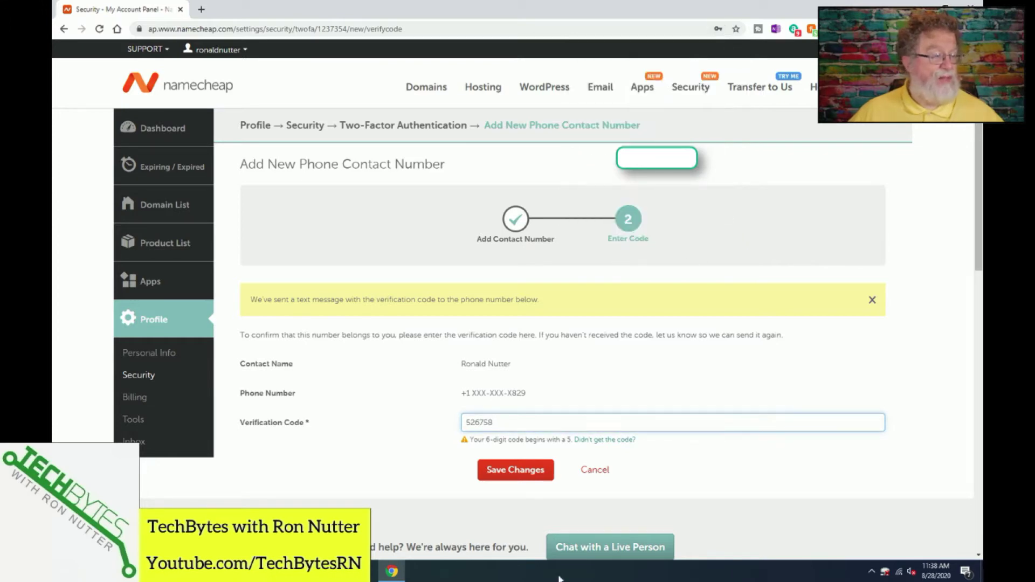
{"action": "left_click", "coordinate": [502, 470]}
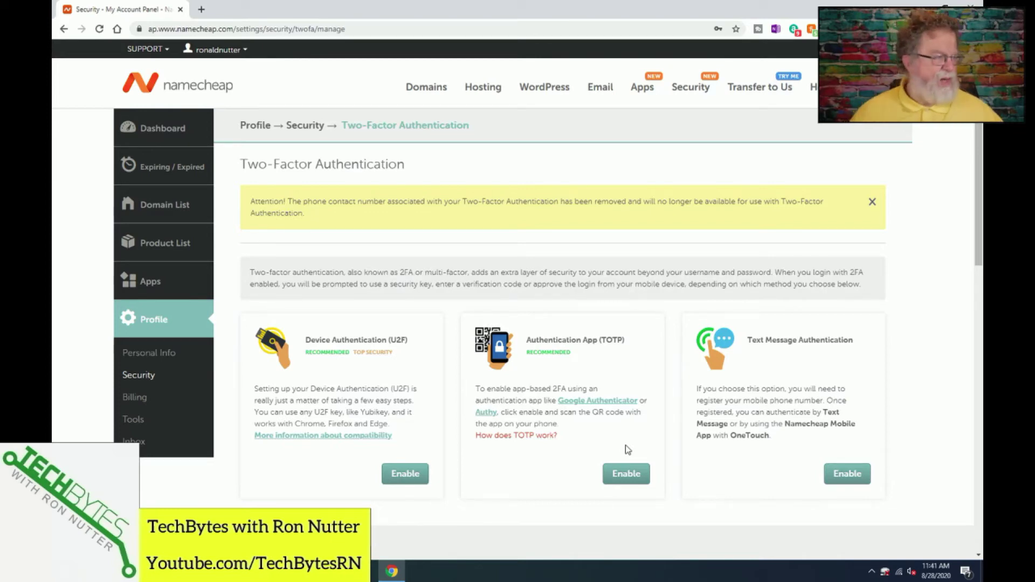
Begin Authentication App (TOTP) setup by confirming the account password.
{"action": "left_click", "coordinate": [627, 476]}
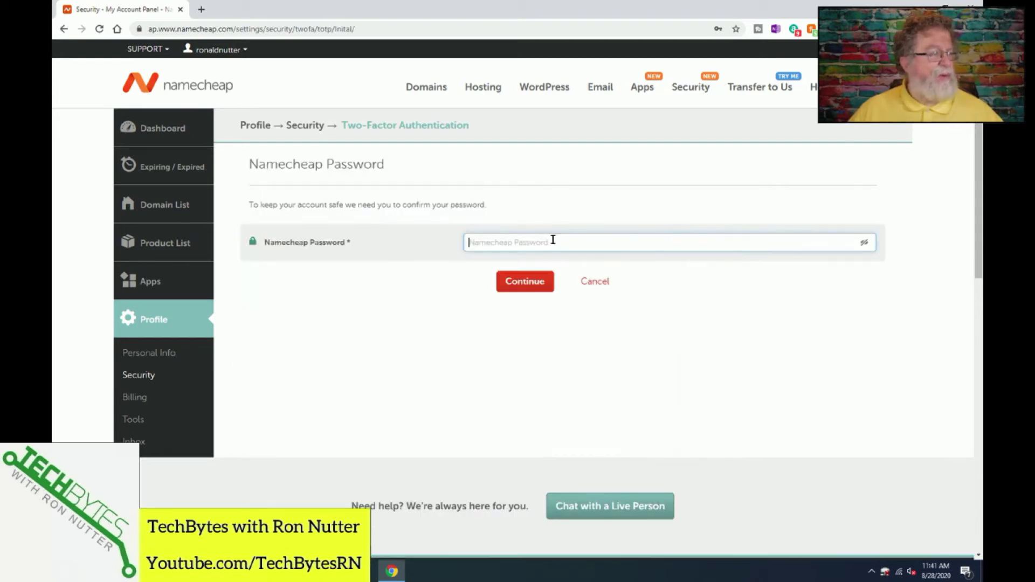
{"action": "type", "text": "••••••••"}
{"action": "key", "text": "Return"}
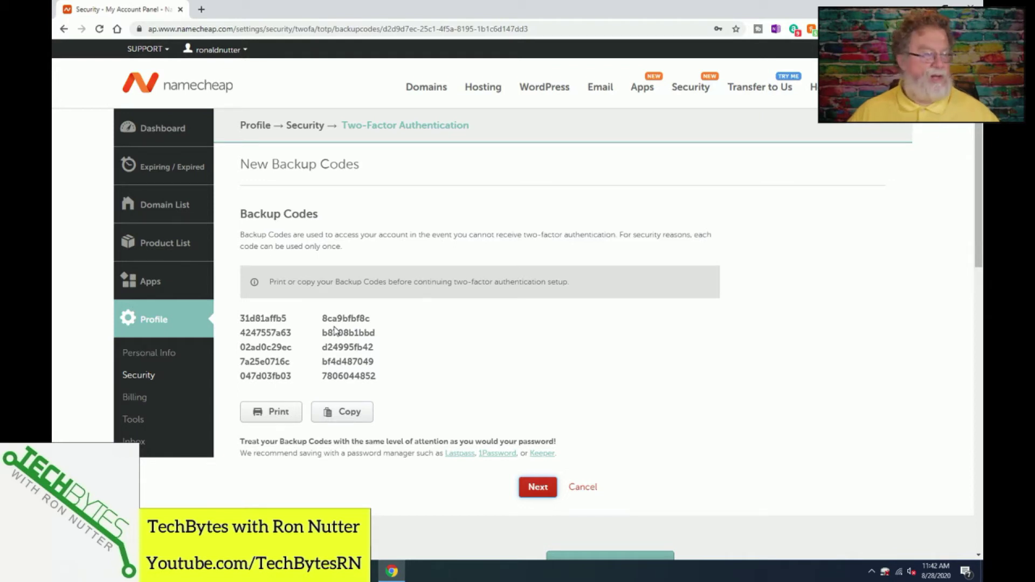
Continue past the backup codes, show the setup key as text, and confirm with the app's six-digit code.
{"action": "left_click", "coordinate": [542, 492]}
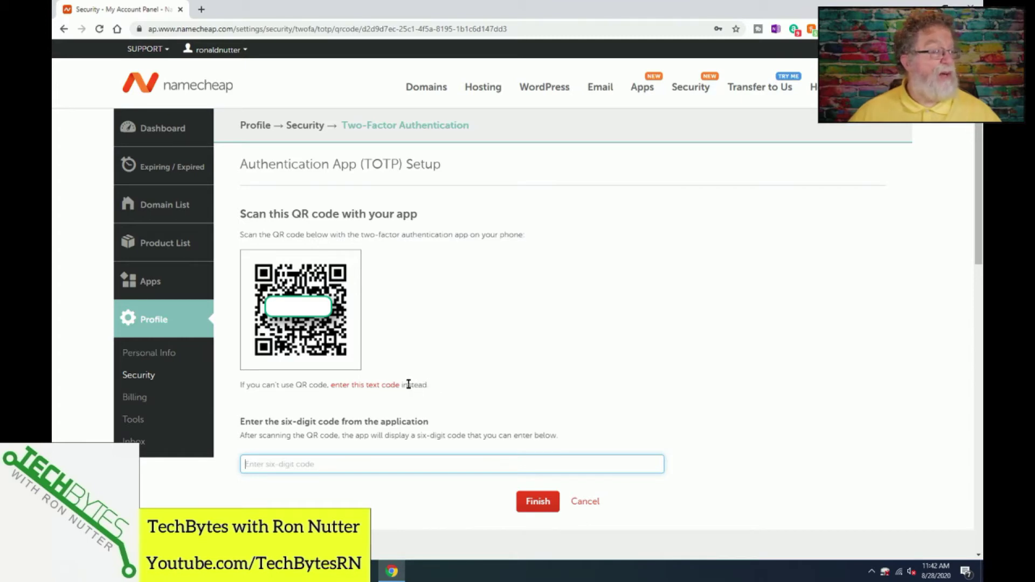
{"action": "left_click", "coordinate": [480, 384]}
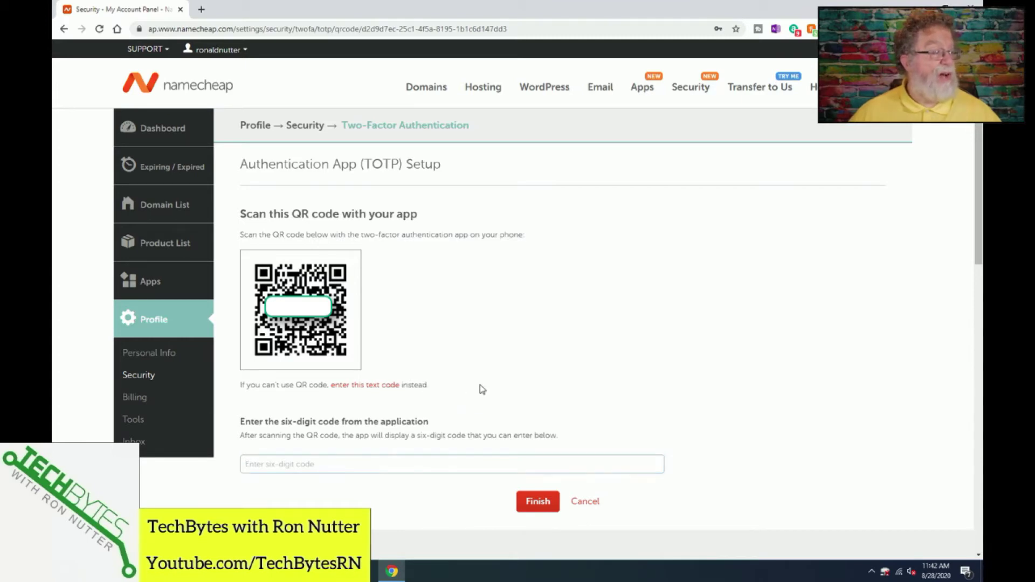
{"action": "left_click", "coordinate": [386, 393]}
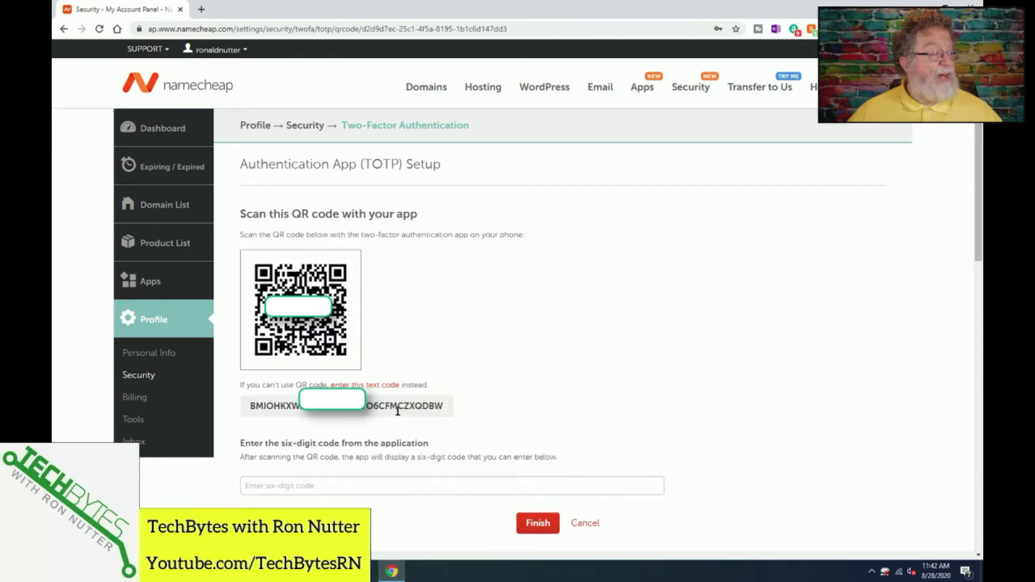
{"action": "left_click", "coordinate": [331, 487]}
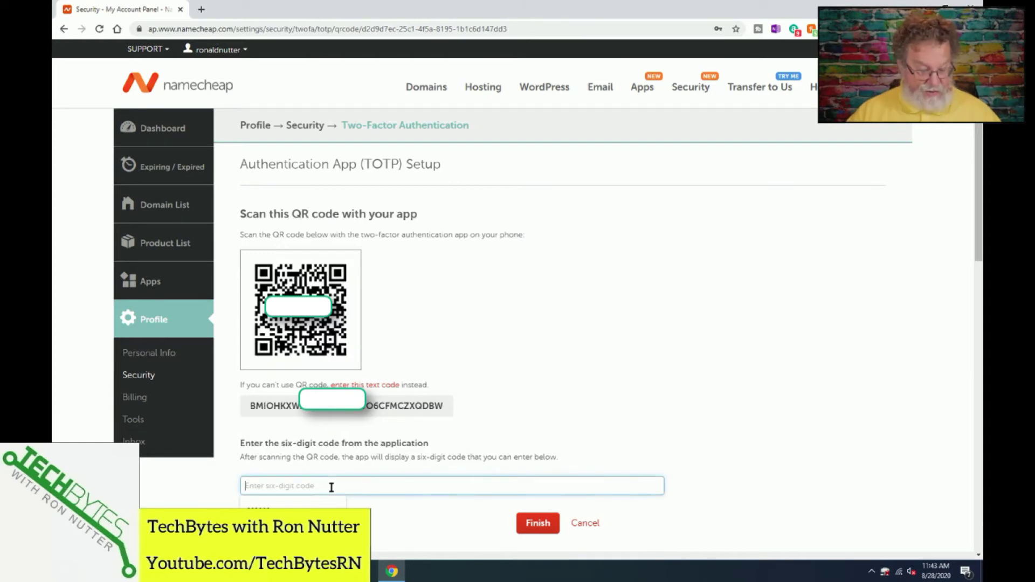
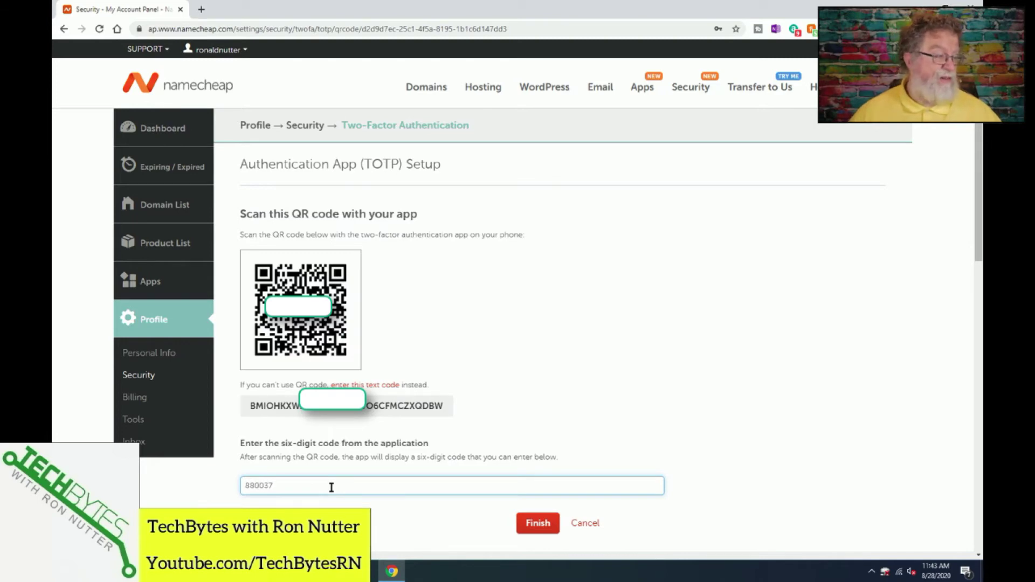
{"action": "left_click", "coordinate": [539, 523]}
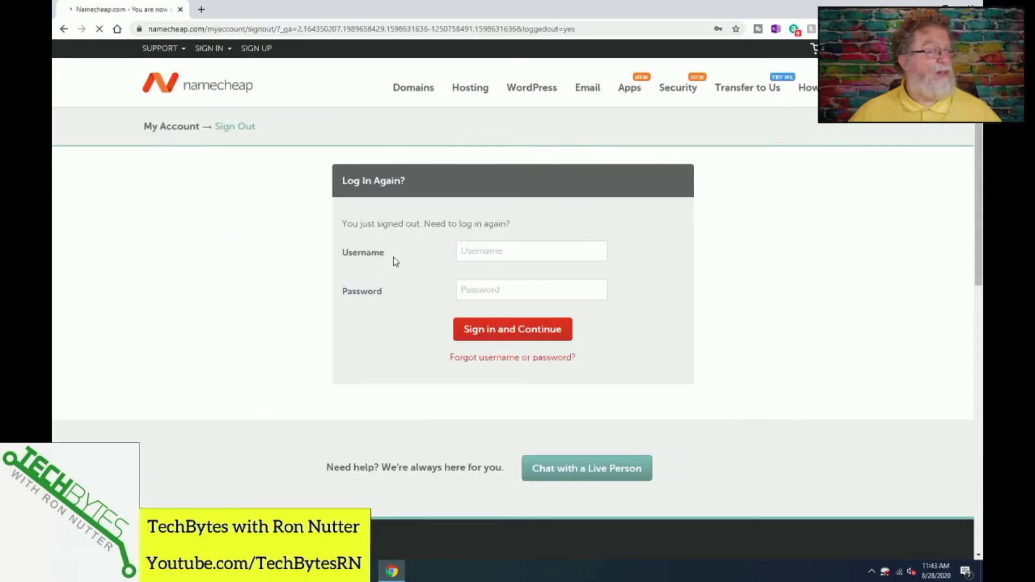
Sign back in with the username and password, then submit the authenticator app's one-time code.
{"action": "left_click", "coordinate": [495, 249]}
{"action": "type", "text": "ronald"}
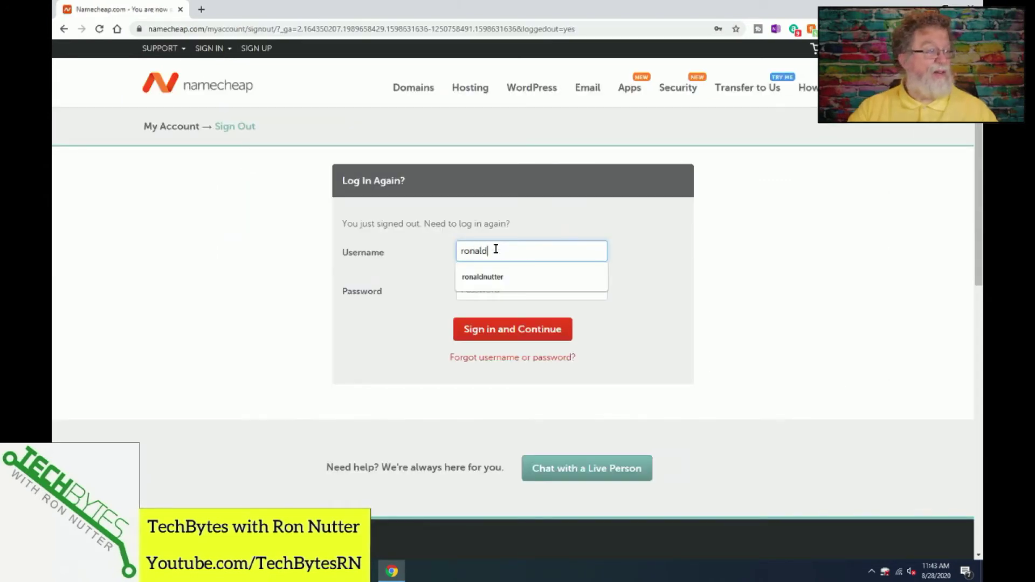
{"action": "key", "text": "Down"}
{"action": "key", "text": "Tab"}
{"action": "type", "text": "********"}
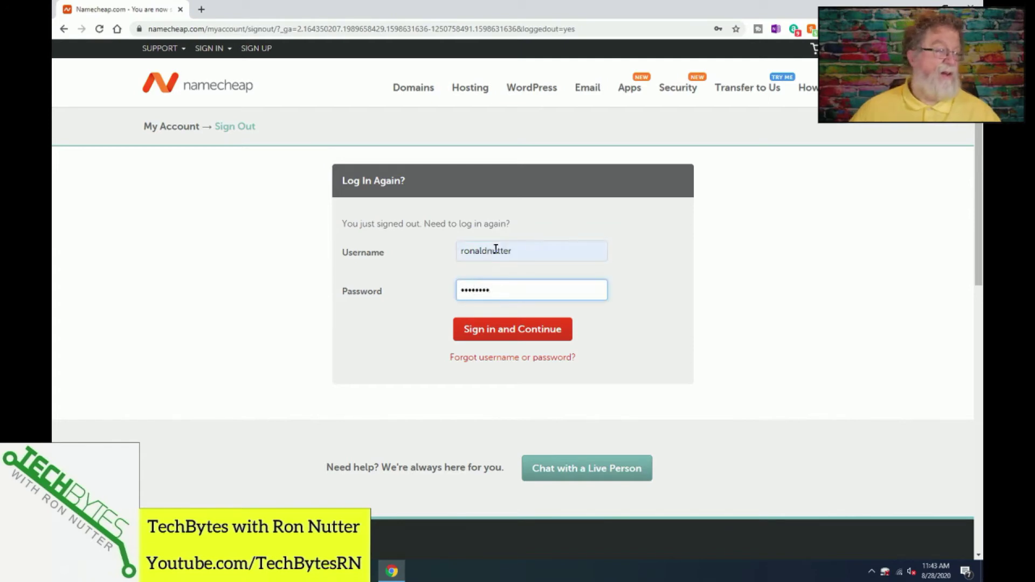
{"action": "left_click", "coordinate": [538, 329]}
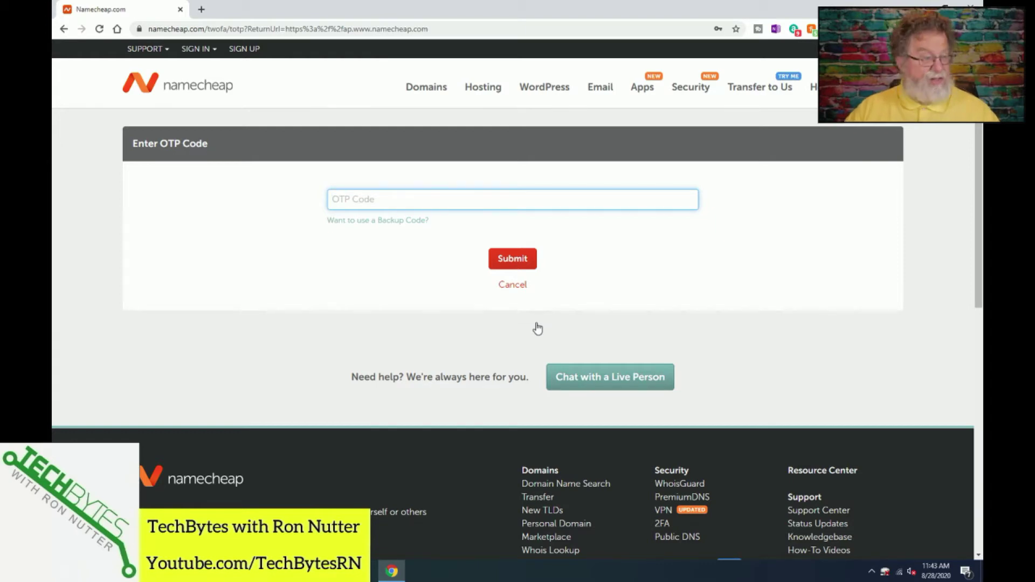
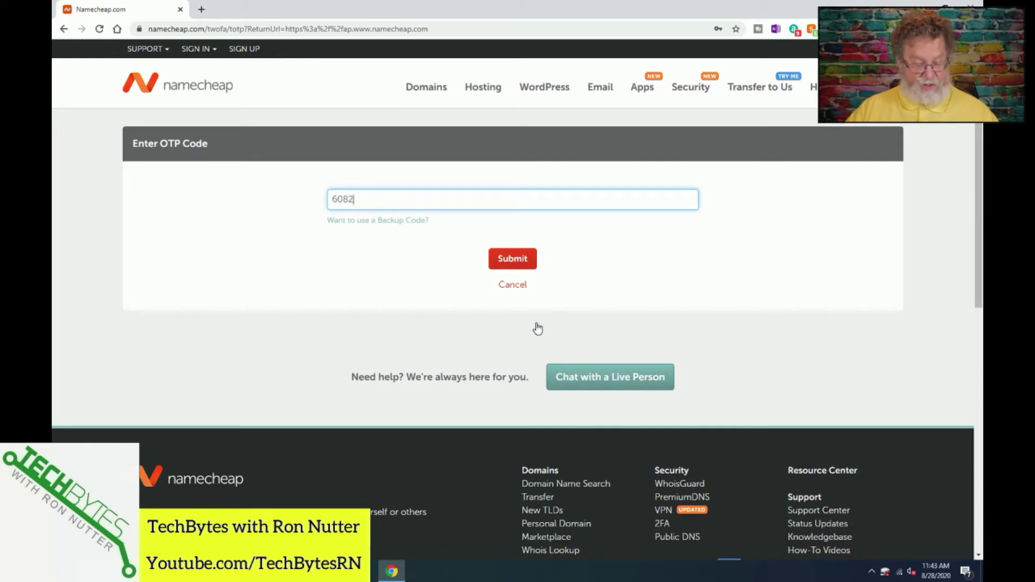
{"action": "left_click", "coordinate": [516, 255]}
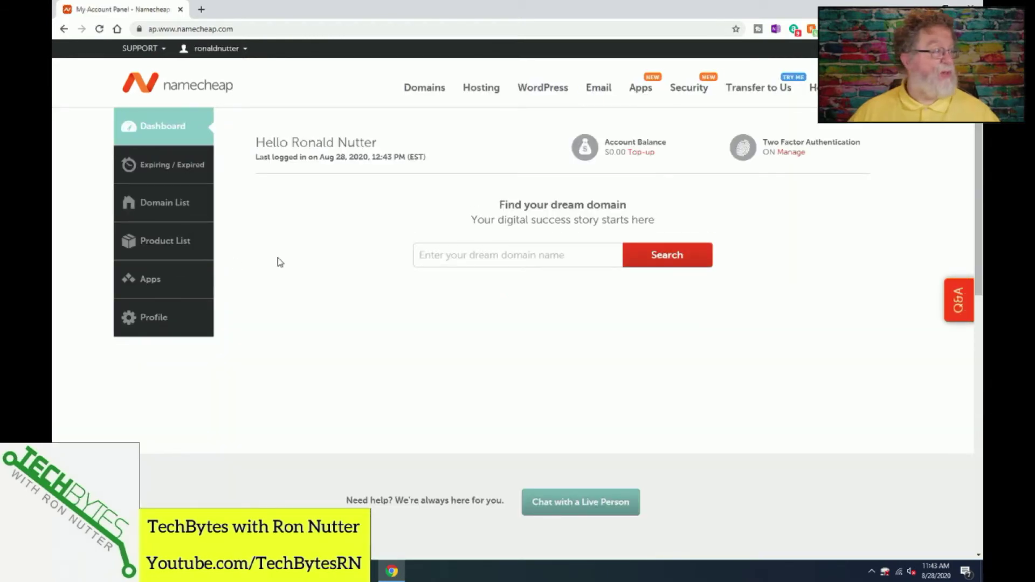
Navigate from the account menu through Profile and Security to manage Two-Factor Authentication.
{"action": "mouse_move", "coordinate": [202, 48]}
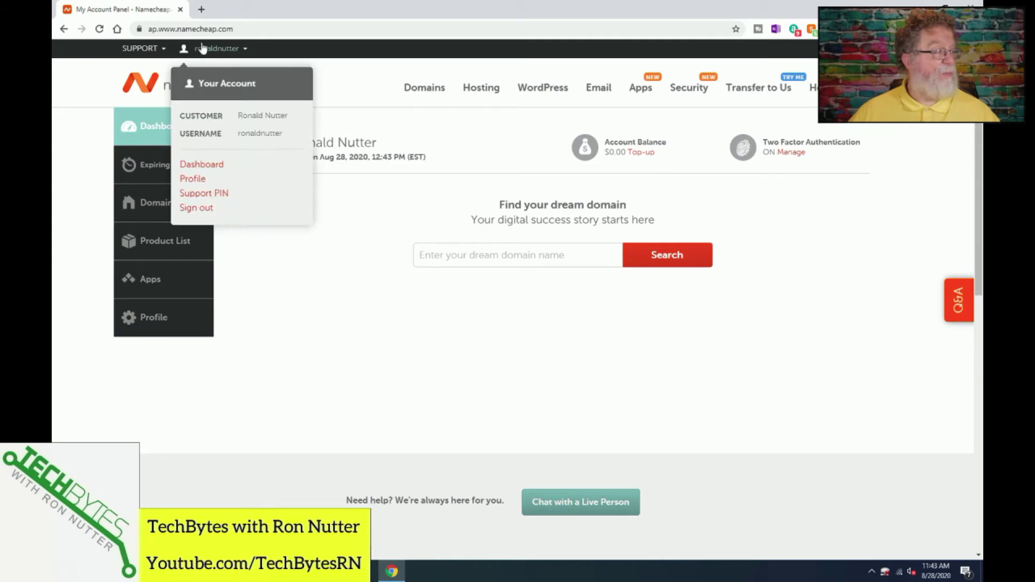
{"action": "left_click", "coordinate": [193, 179]}
{"action": "left_click", "coordinate": [144, 374]}
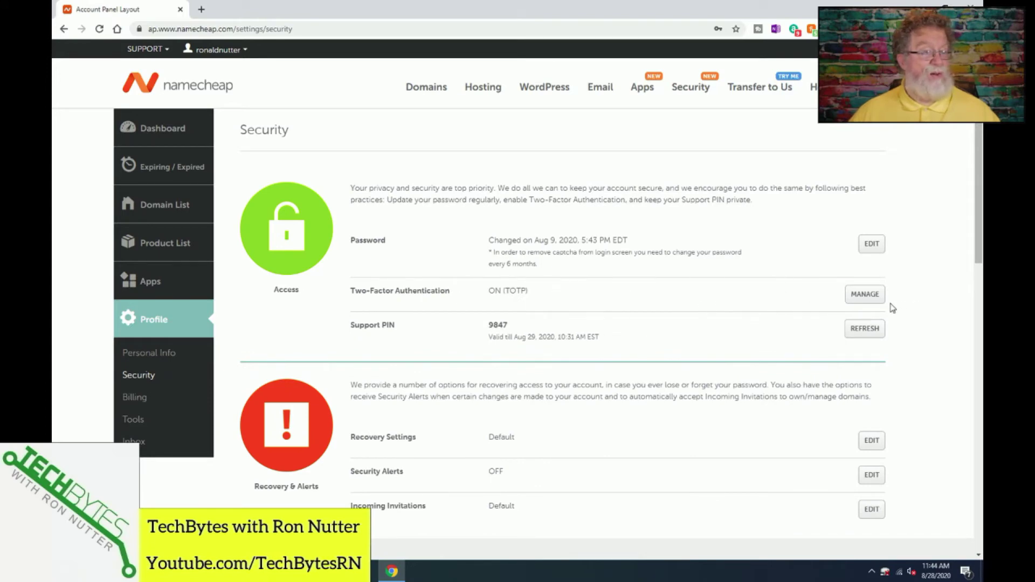
{"action": "left_click", "coordinate": [865, 295]}
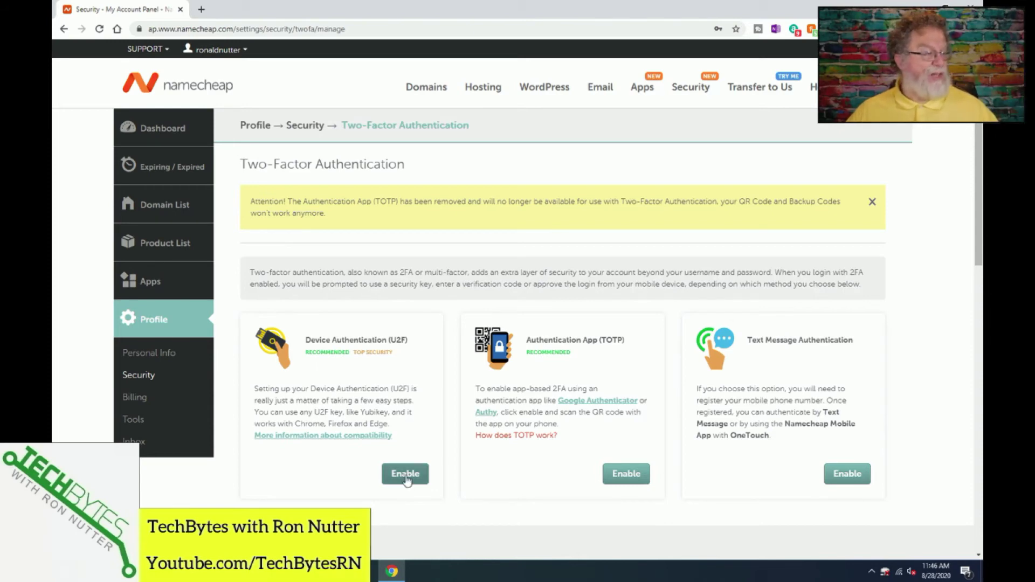
Enable Device Authentication (U2F), confirming the password and continuing past the new backup codes.
{"action": "left_click", "coordinate": [405, 476]}
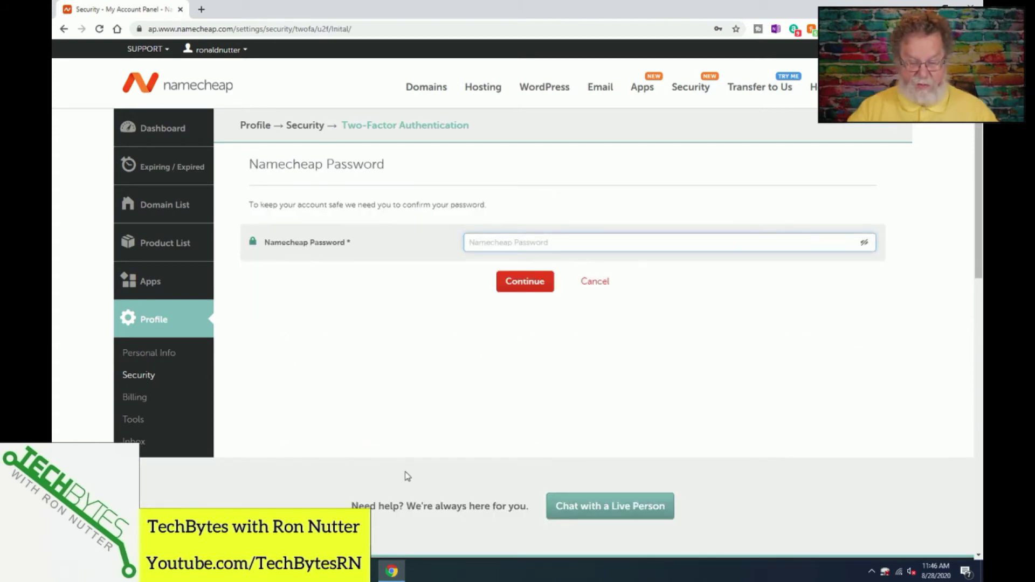
{"action": "type", "text": "********"}
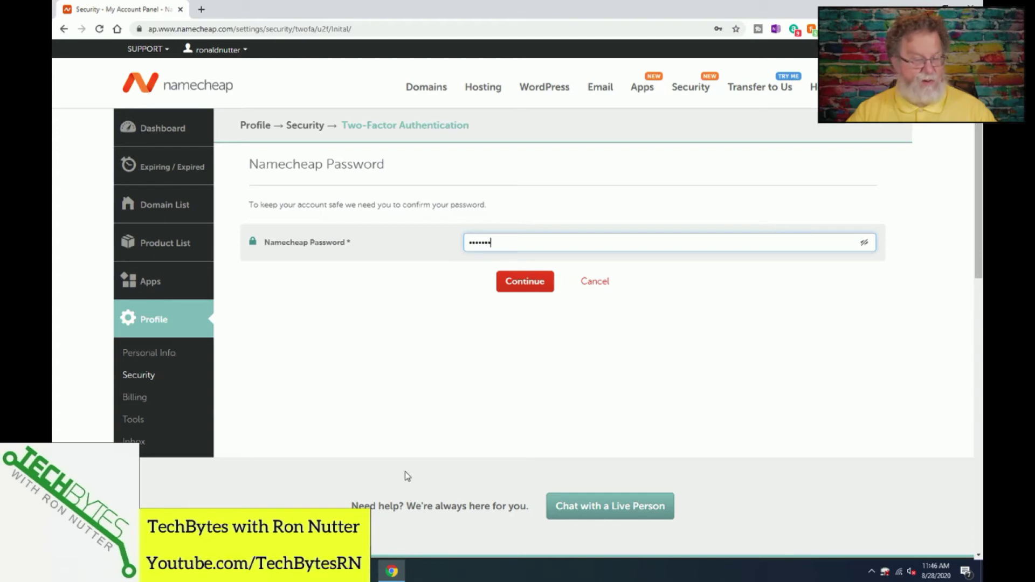
{"action": "key", "text": "Return"}
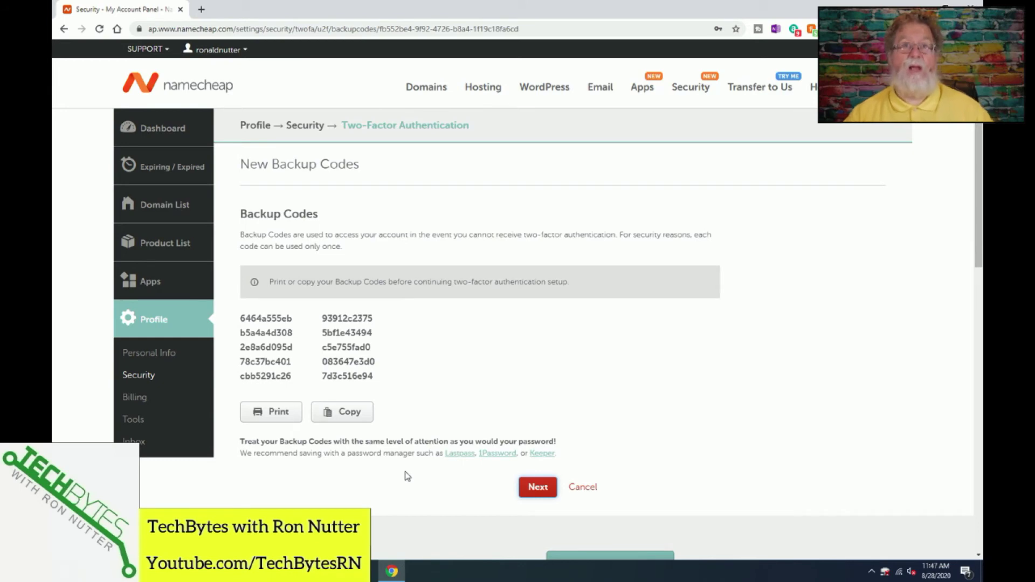
{"action": "left_click", "coordinate": [538, 488]}
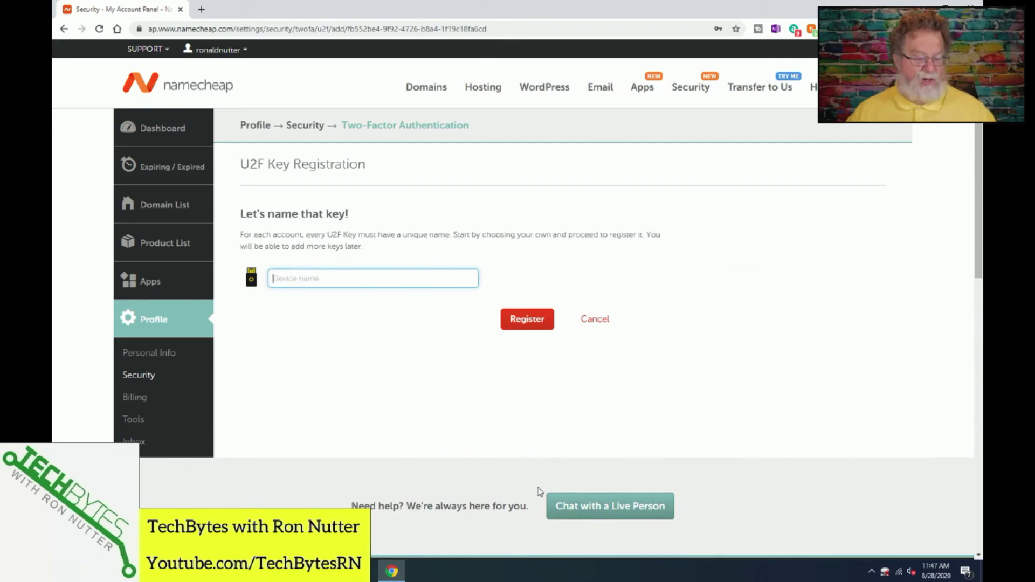
Register the security key under the device name 'Thetis' and allow Chrome to read it.
{"action": "type", "text": "Thetis"}
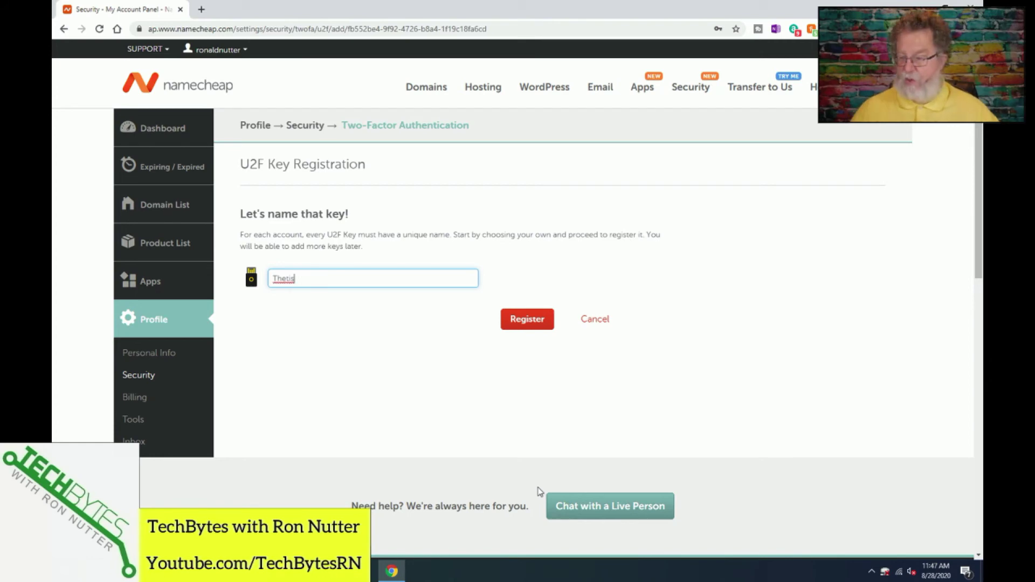
{"action": "left_click", "coordinate": [529, 320]}
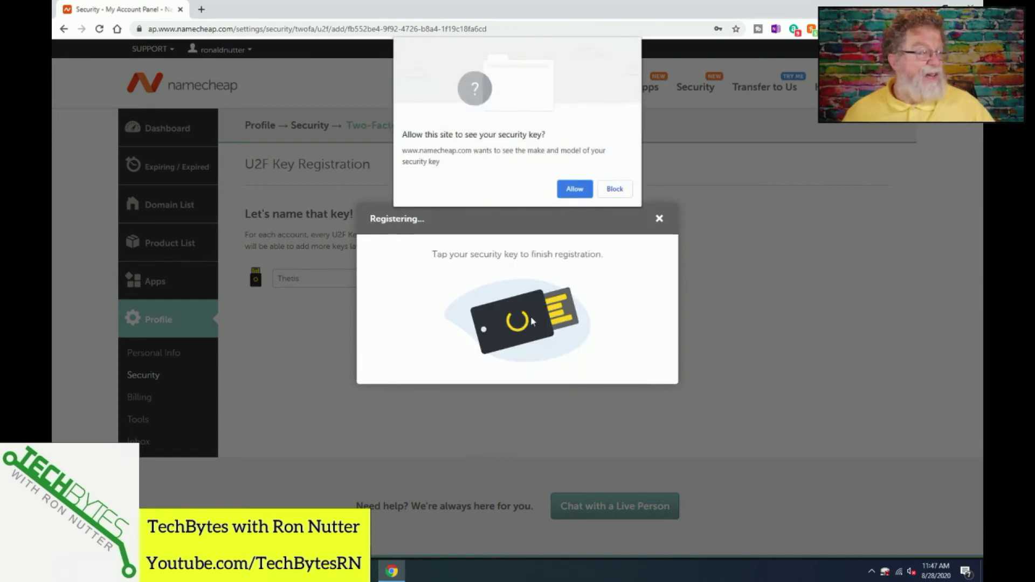
{"action": "left_click", "coordinate": [575, 189]}
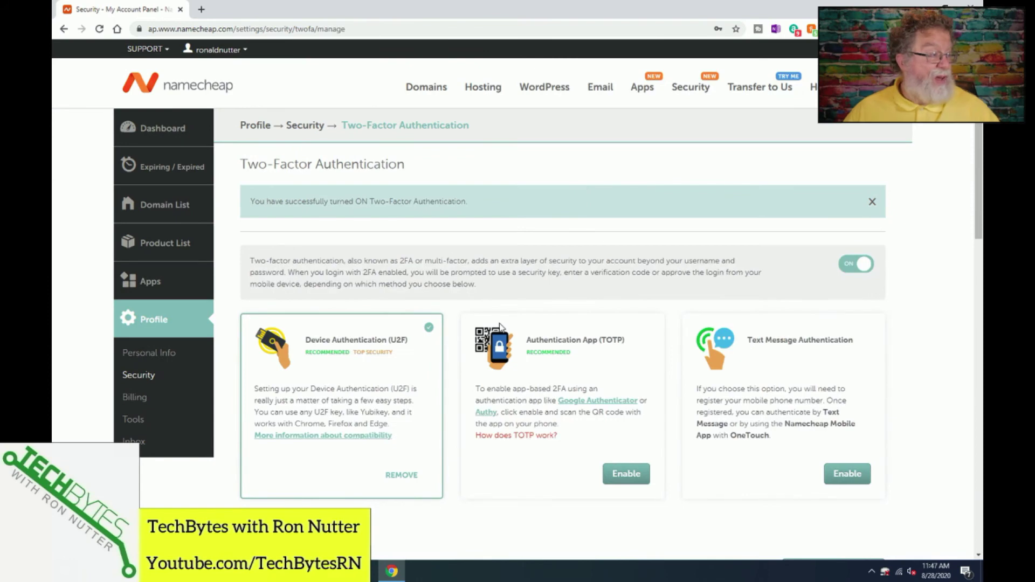
{"action": "scroll", "coordinate": [500, 327], "scroll_direction": "down", "scroll_amount": 4}
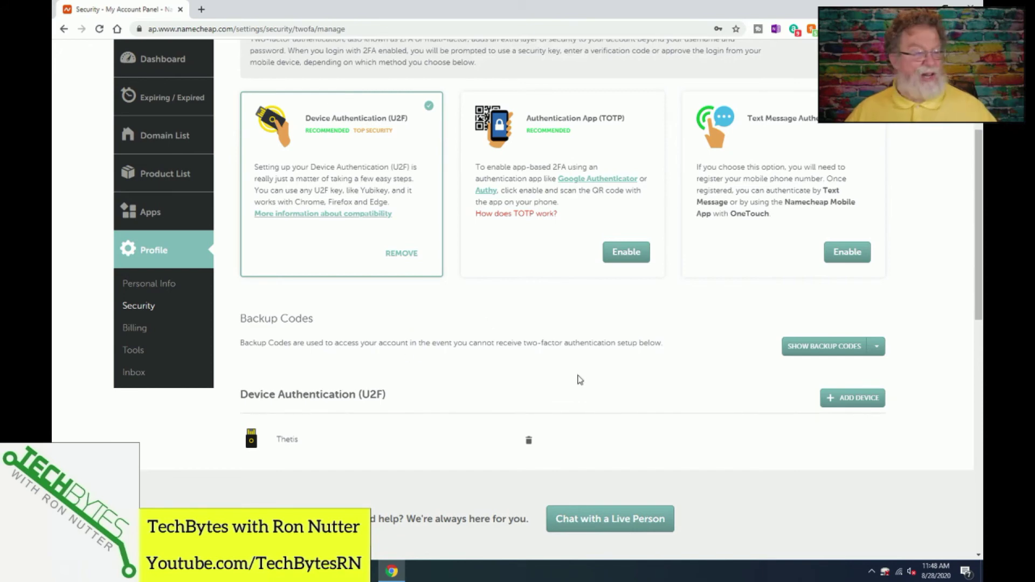
Add another device, confirm the password, and register the key as 'Yubico', allowing key access.
{"action": "left_click", "coordinate": [862, 404]}
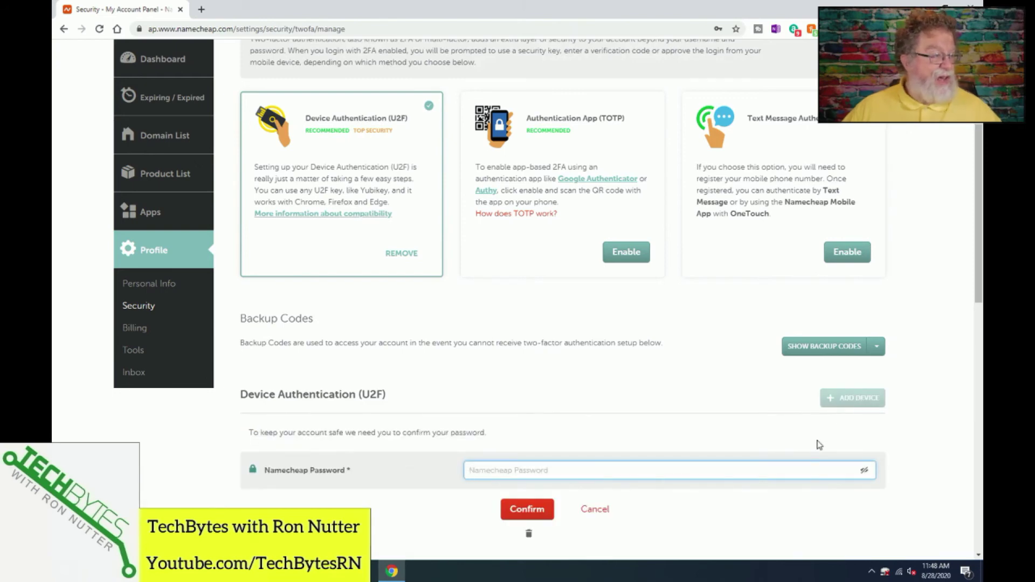
{"action": "type", "text": "•••••••"}
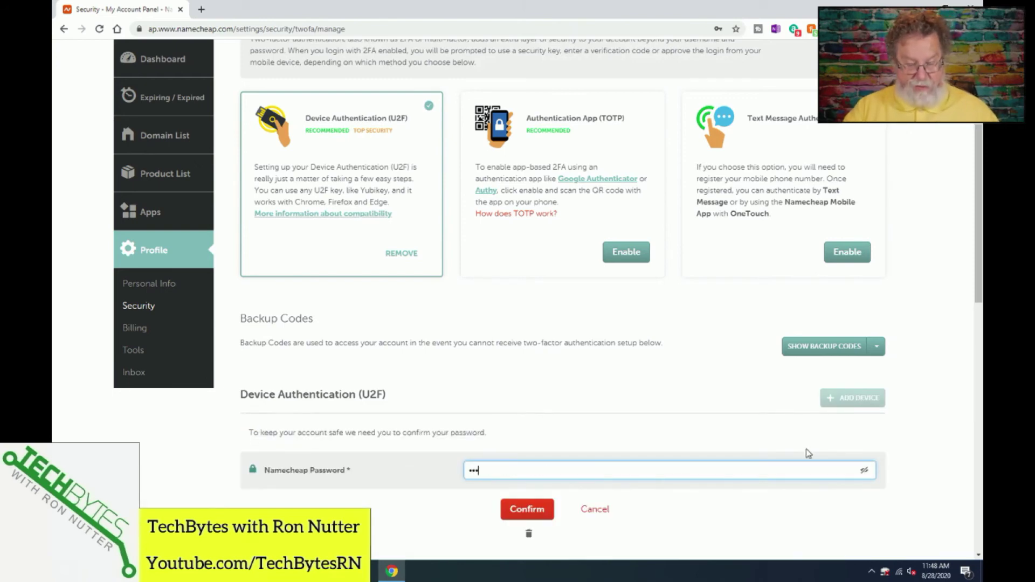
{"action": "key", "text": "Return"}
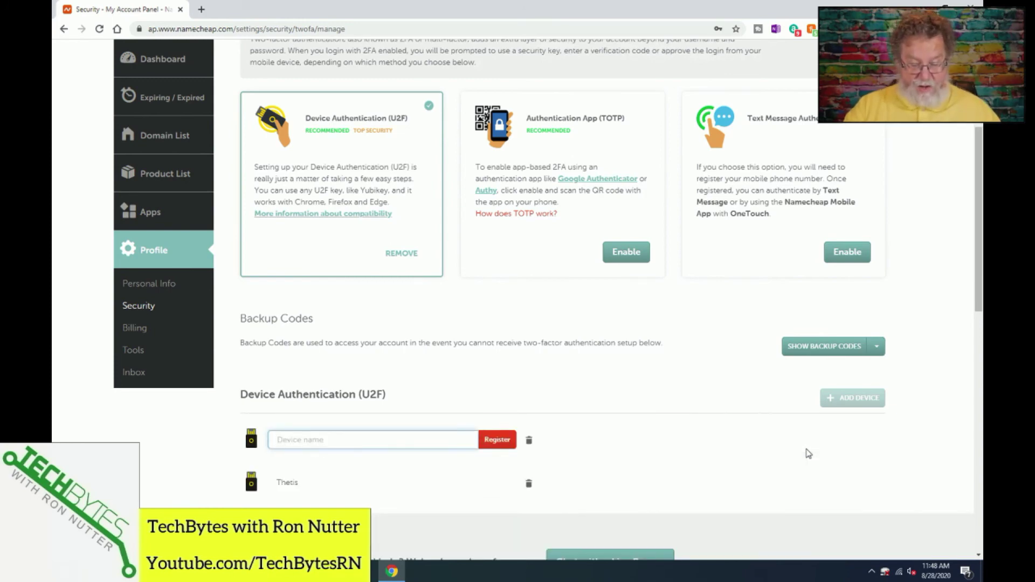
{"action": "type", "text": "Yubico"}
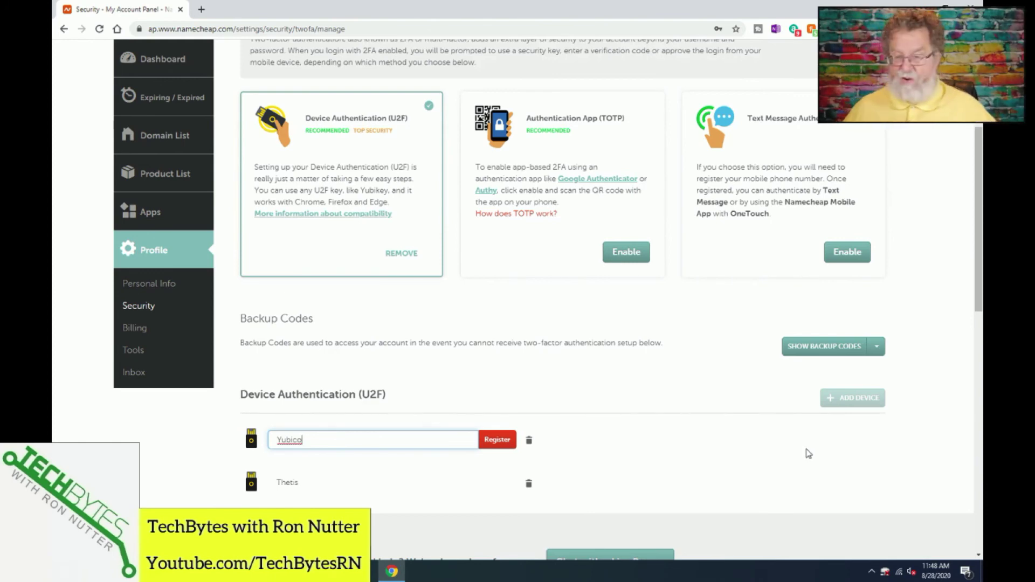
{"action": "left_click", "coordinate": [494, 445]}
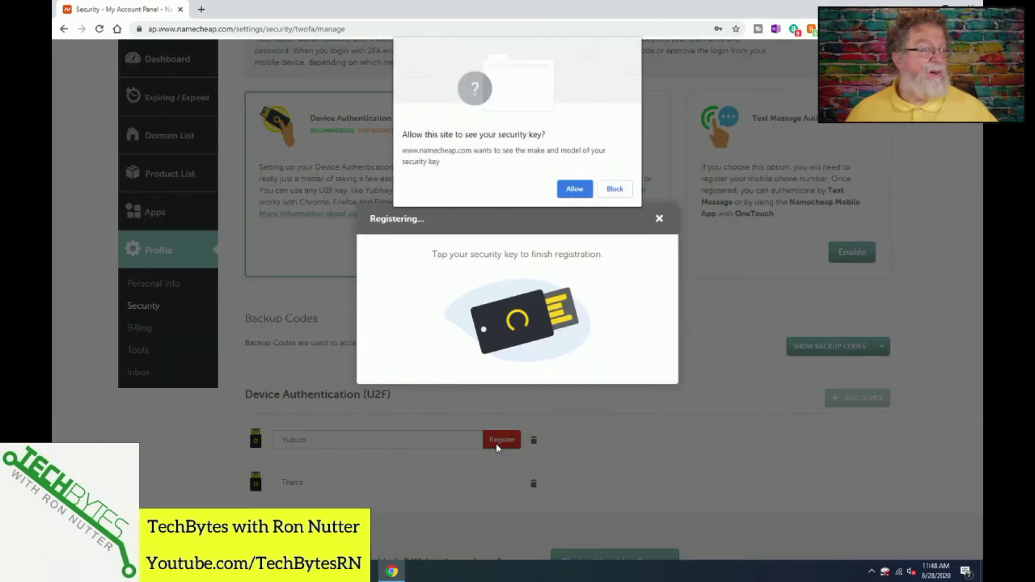
{"action": "left_click", "coordinate": [569, 190]}
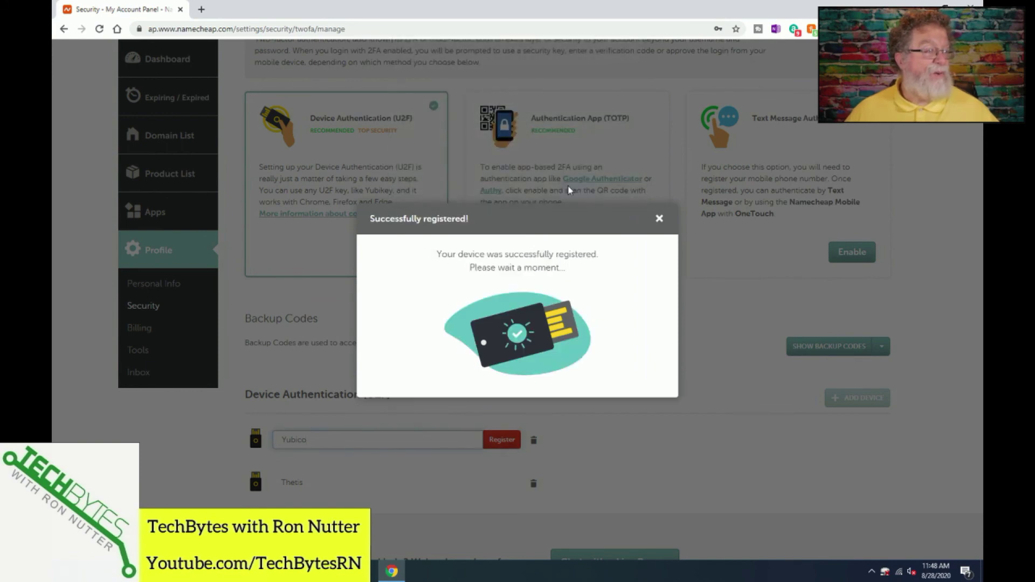